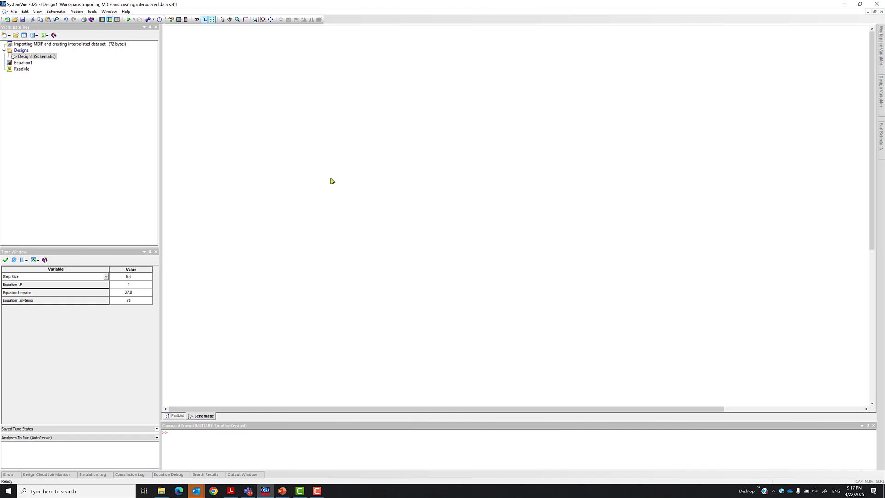
# Start an ADS MDIF import into the workspace using the files Temp 25.mdf, Temp 85.mdf and Temp neg 40.mdf.
pyautogui.rightClick(29, 45)
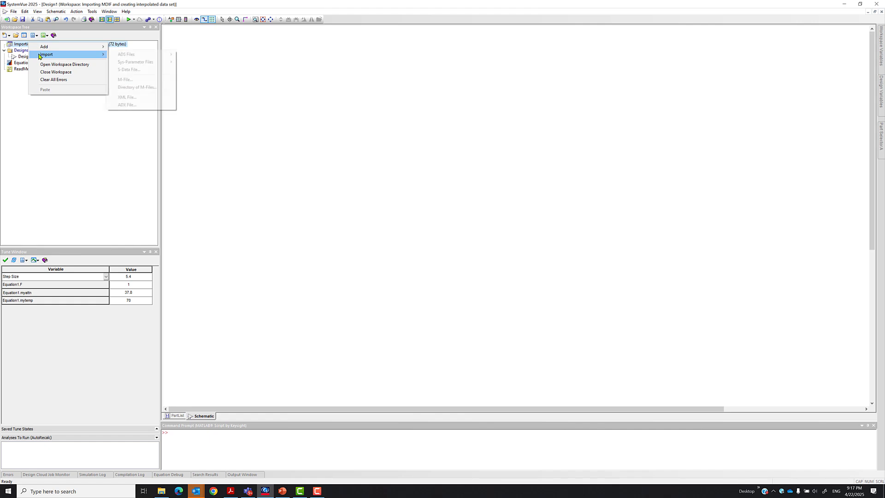
pyautogui.moveTo(127, 56)
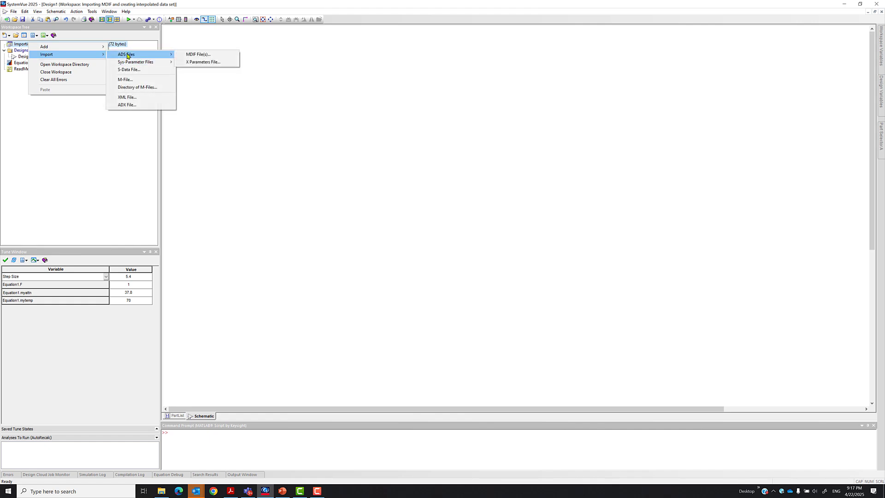
pyautogui.click(211, 54)
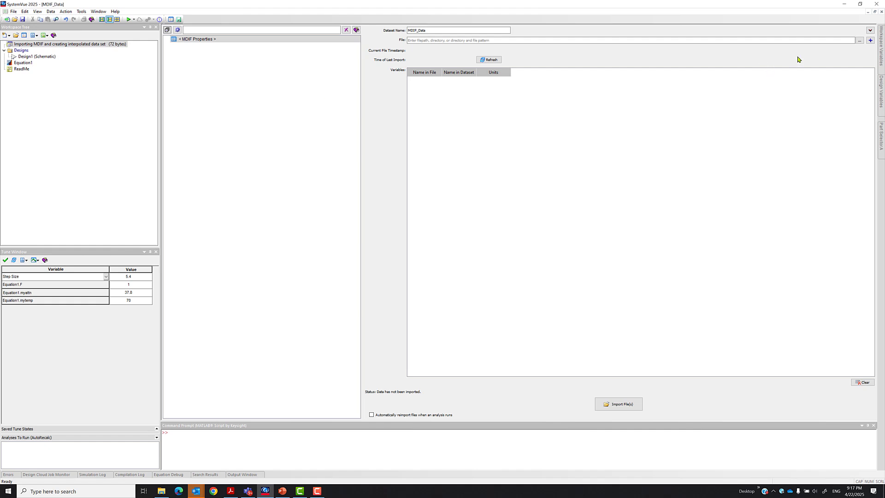
pyautogui.click(859, 41)
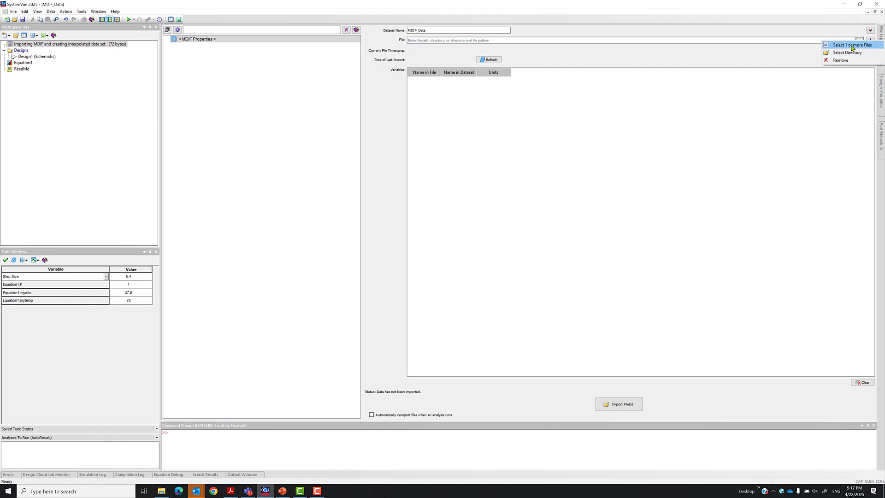
pyautogui.click(851, 45)
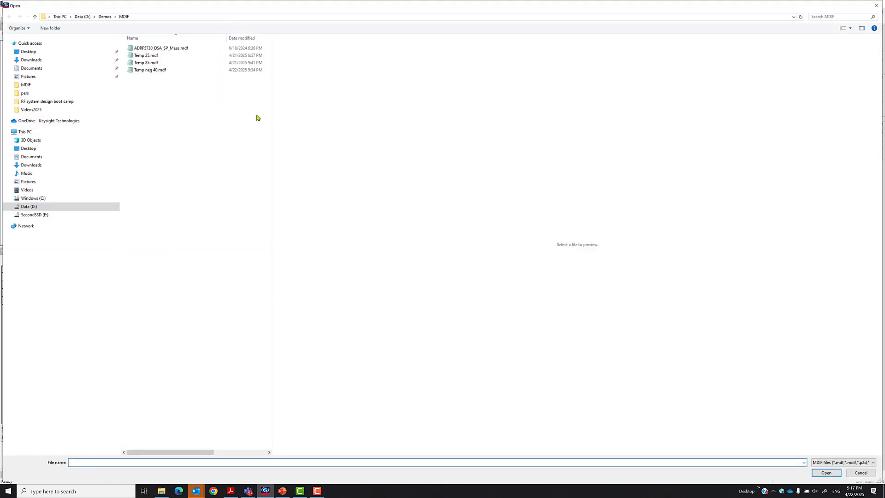
pyautogui.click(147, 57)
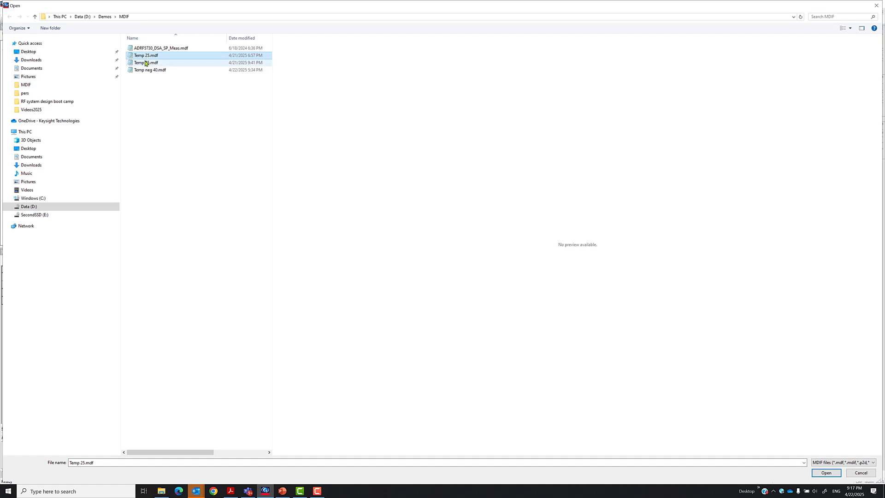
pyautogui.keyDown('ctrl'); pyautogui.click(147, 63); pyautogui.keyUp('ctrl')
pyautogui.keyDown('ctrl'); pyautogui.click(152, 70); pyautogui.keyUp('ctrl')
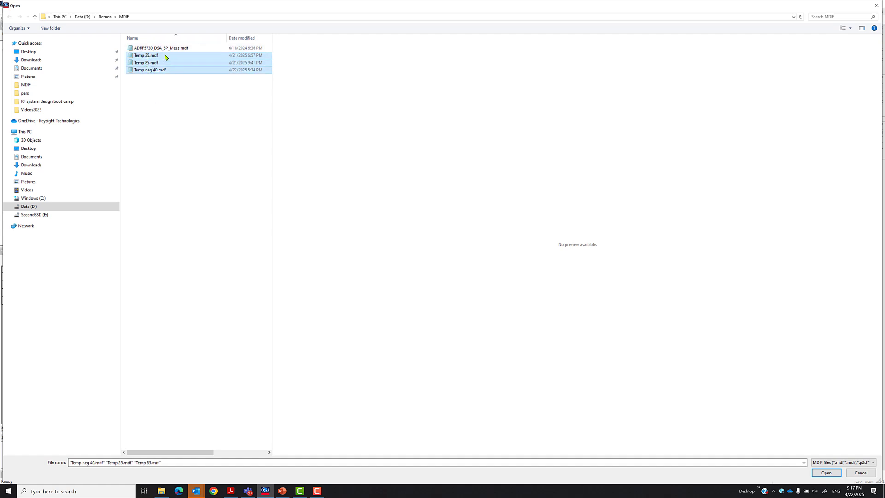
pyautogui.click(826, 473)
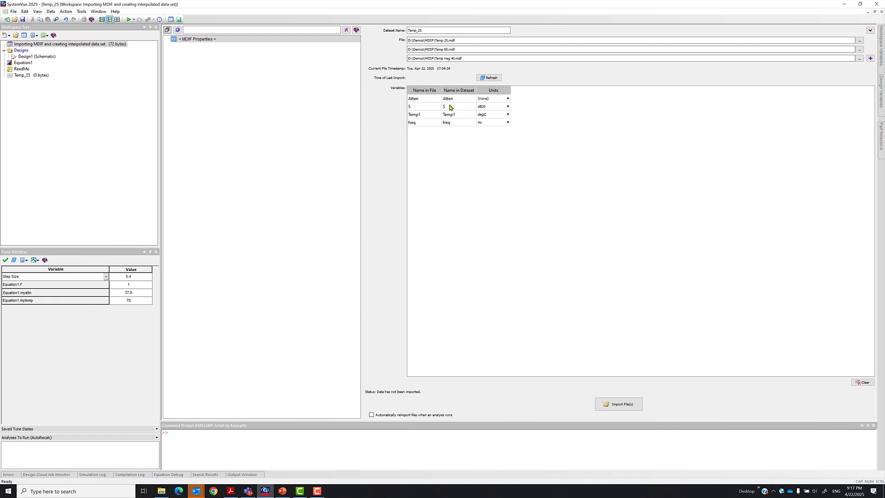
# Map the freq variable to the dataset name F and set the Atten units to dB10.
pyautogui.click(451, 124)
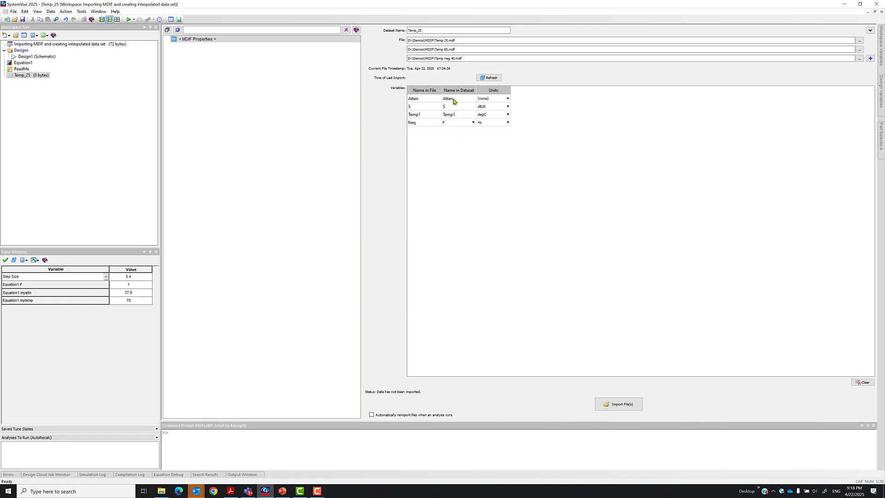
pyautogui.click(508, 100)
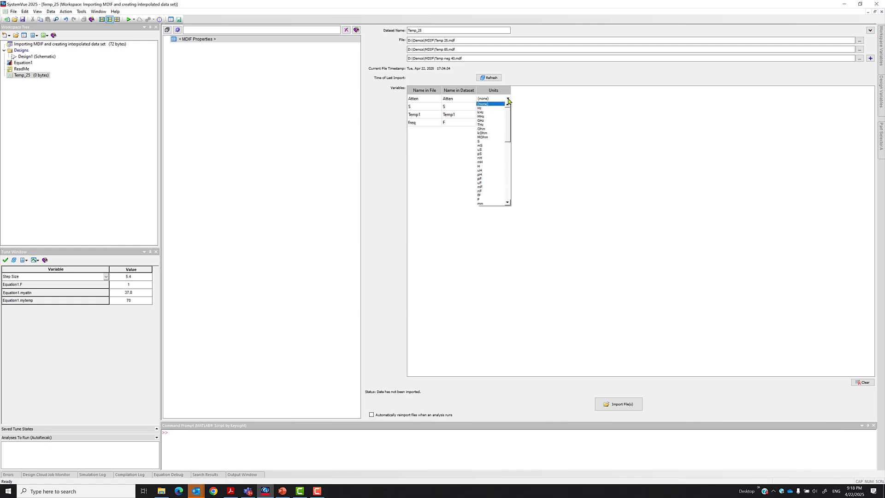
pyautogui.moveTo(508, 117); pyautogui.dragTo(511, 181)
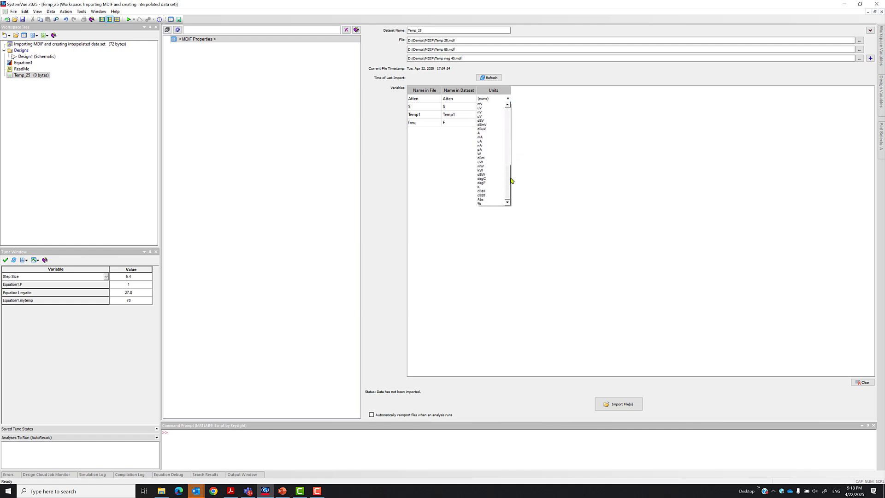
pyautogui.click(480, 190)
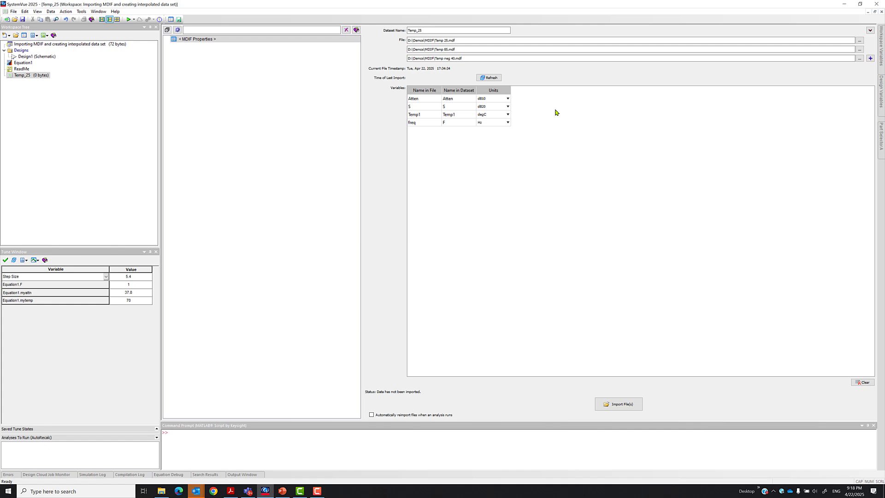
# Set the freq variable's units to GHz and import the MDIF files.
pyautogui.click(508, 122)
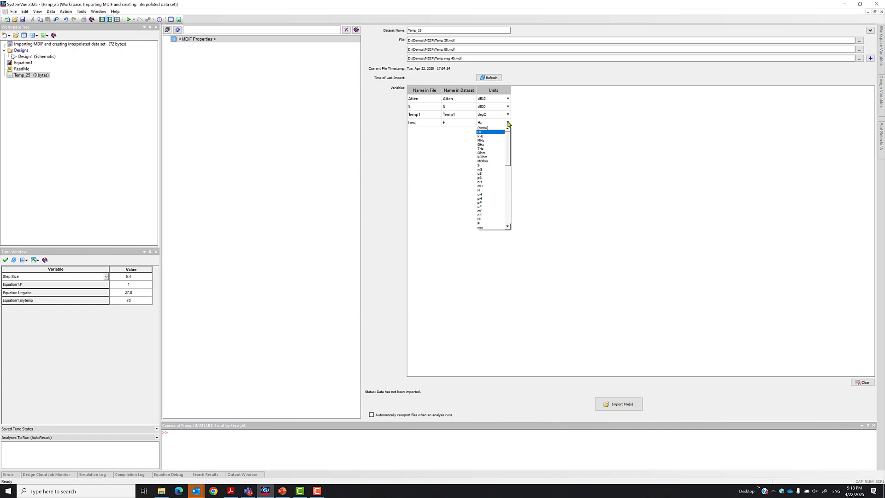
pyautogui.click(482, 144)
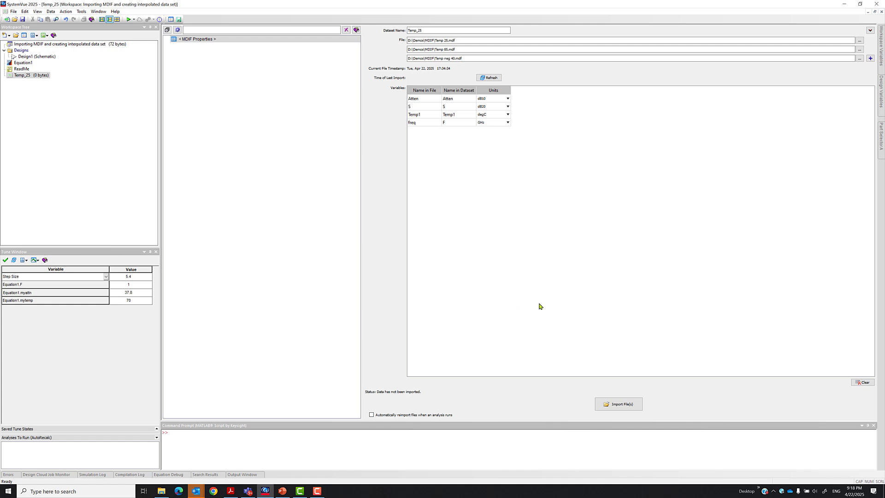
pyautogui.click(615, 404)
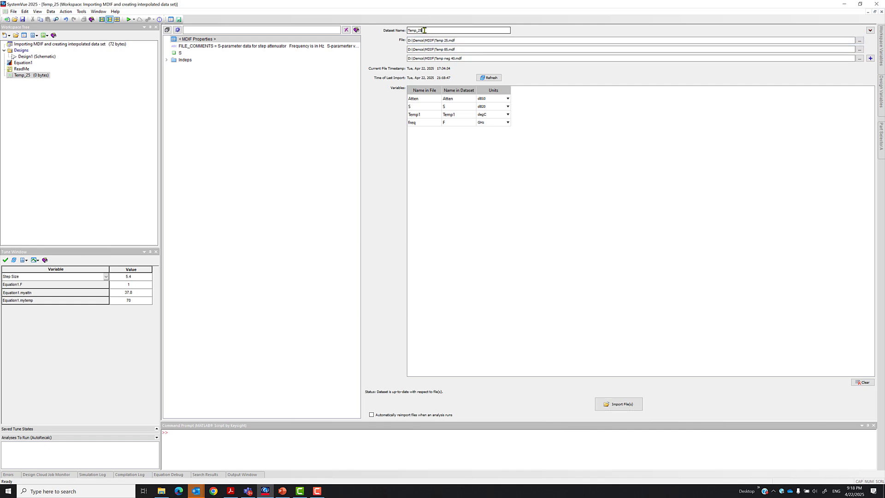
# Rename the Temp_25 dataset as ImportedMDIF.
pyautogui.moveTo(423, 30); pyautogui.dragTo(404, 30)
pyautogui.rightClick(17, 80)
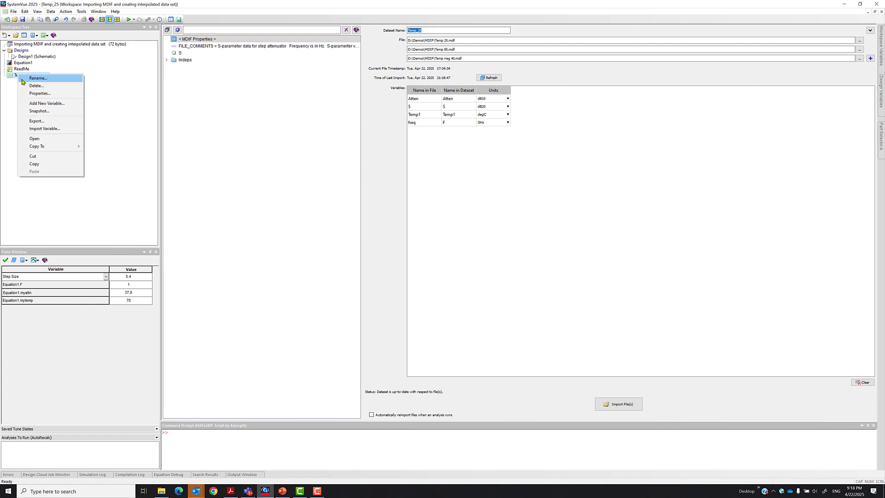
pyautogui.click(36, 80)
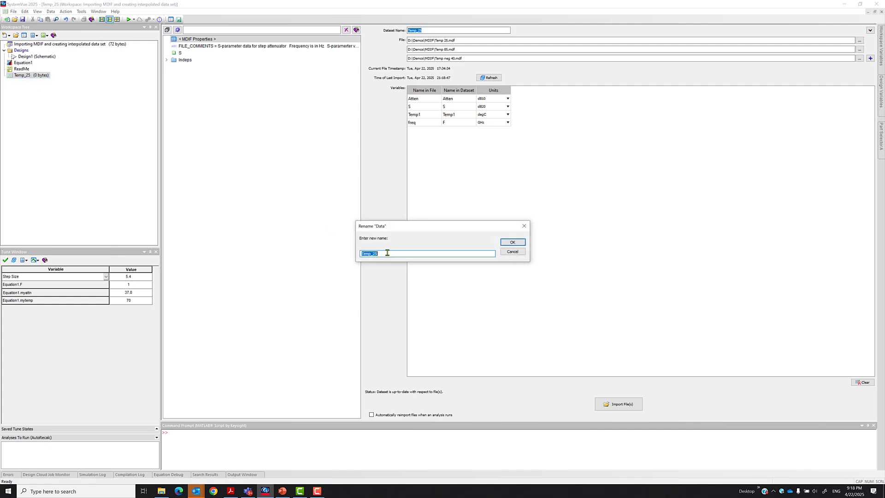
pyautogui.write('ImportedMDIF')
pyautogui.click(511, 242)
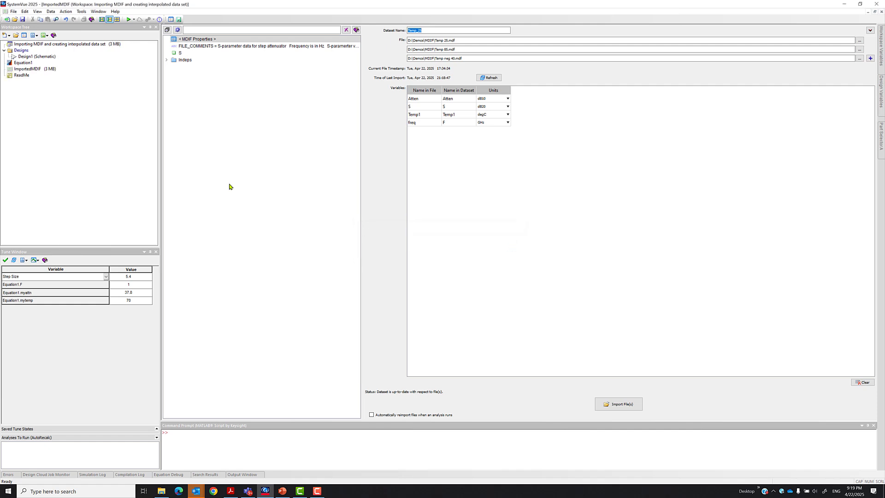
# Examine the S variable of ImportedMDIF with widened columns, paging through all Temp1 values and back to the first.
pyautogui.click(23, 69)
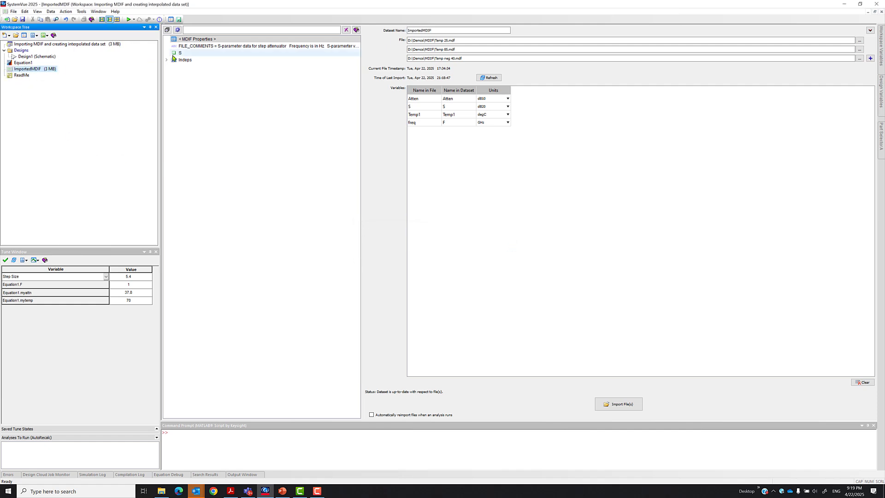
pyautogui.click(206, 40)
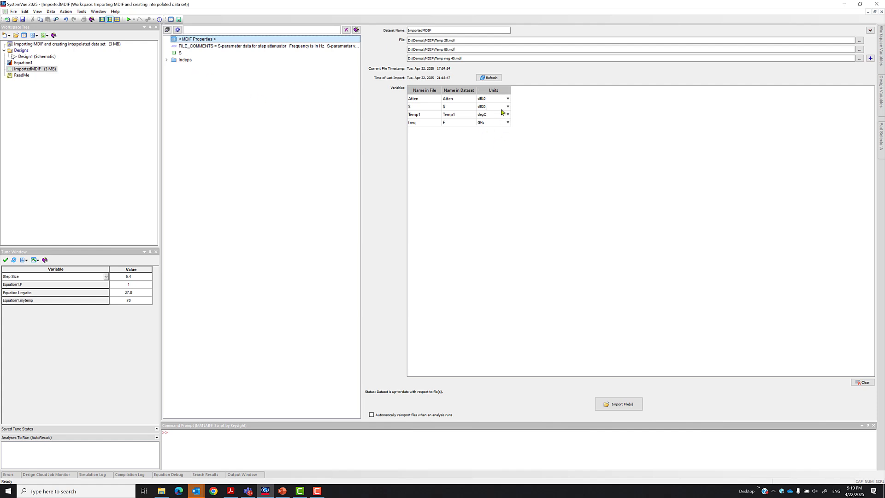
pyautogui.click(180, 54)
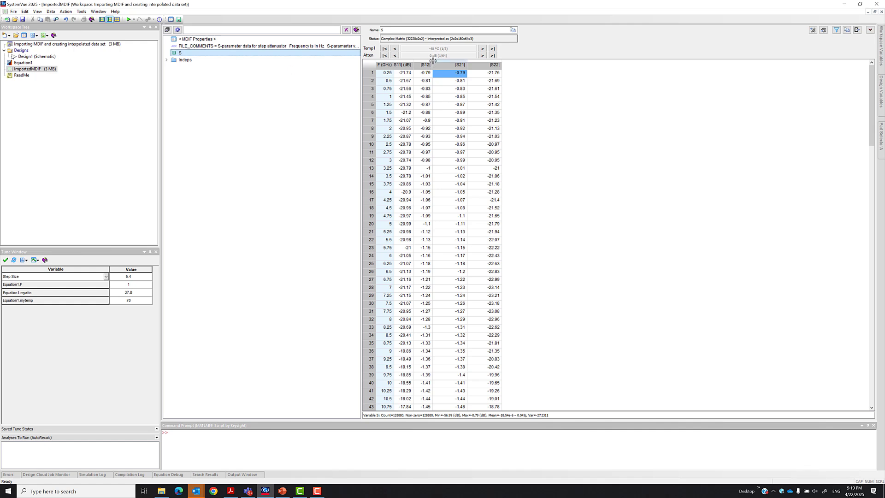
pyautogui.moveTo(433, 61); pyautogui.dragTo(459, 62)
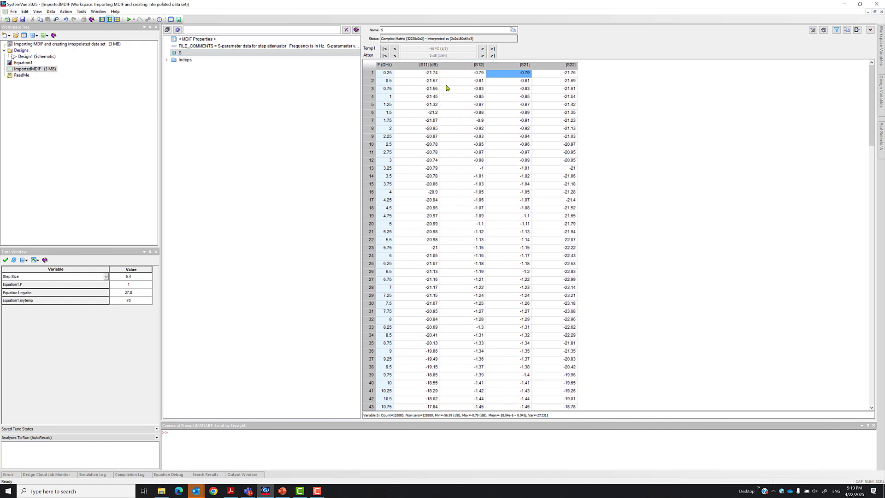
pyautogui.click(482, 49)
pyautogui.click(482, 48)
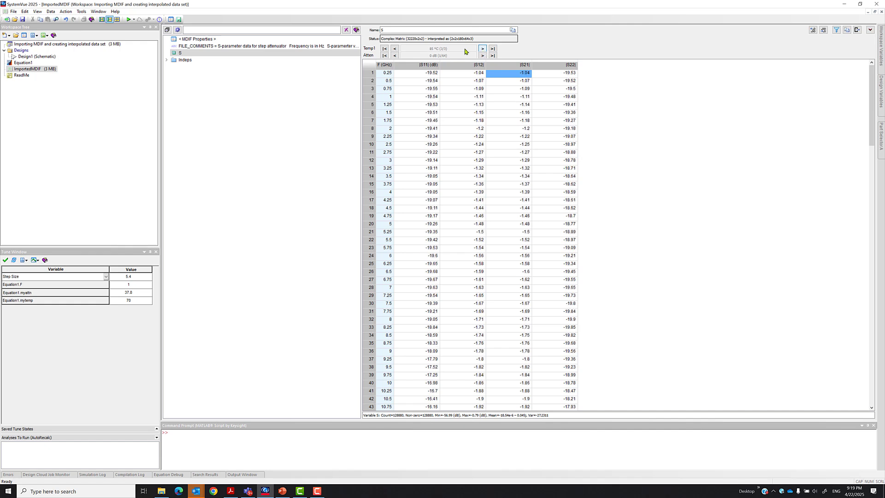
pyautogui.click(394, 49)
pyautogui.click(395, 49)
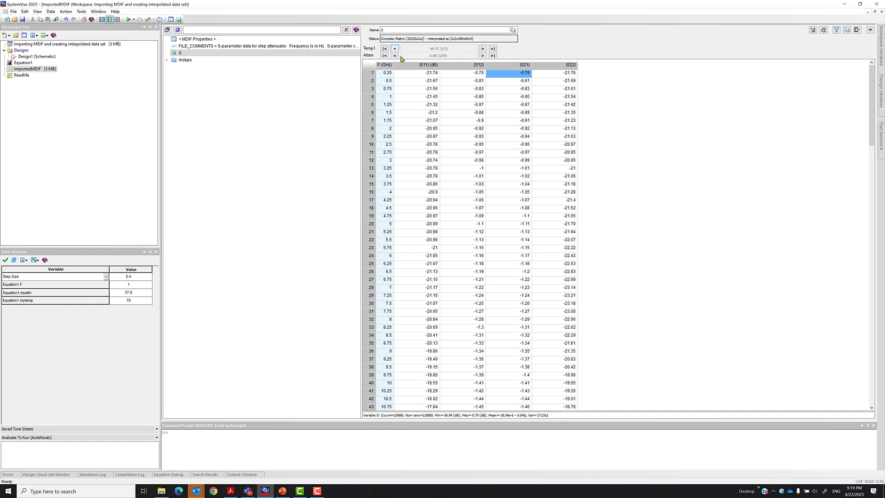
# Page through the S variable's Atten values from 0.5 dB upward to examine which attenuation states contain data.
pyautogui.click(482, 56)
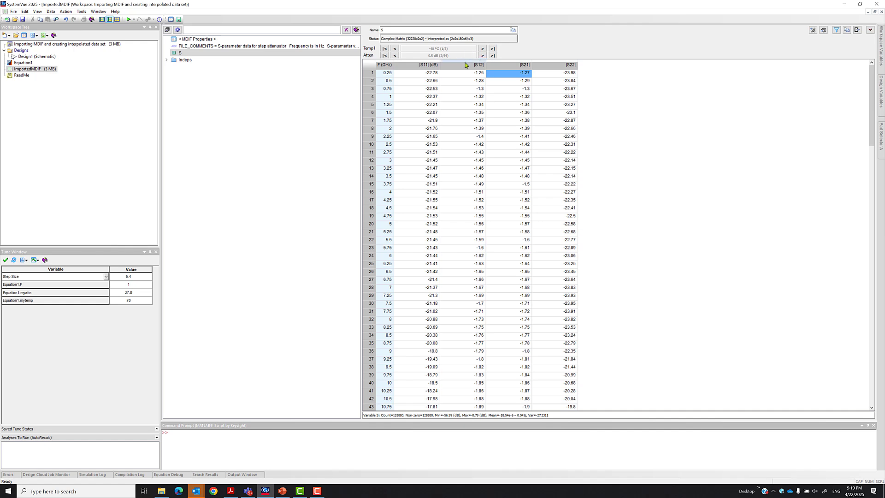
pyautogui.moveTo(460, 90)
pyautogui.click(482, 55)
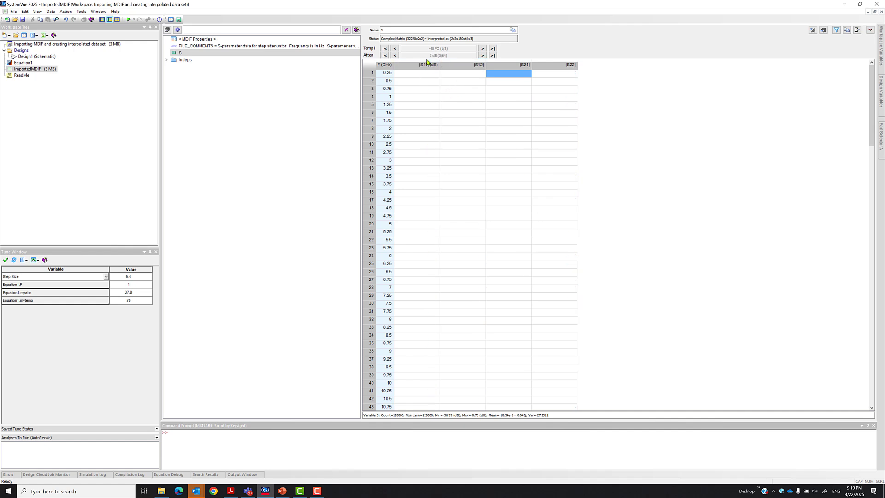
pyautogui.click(483, 56)
pyautogui.click(482, 56)
pyautogui.click(482, 56)
pyautogui.click(482, 56)
pyautogui.click(482, 56)
pyautogui.click(482, 56)
pyautogui.click(482, 56)
pyautogui.click(482, 56)
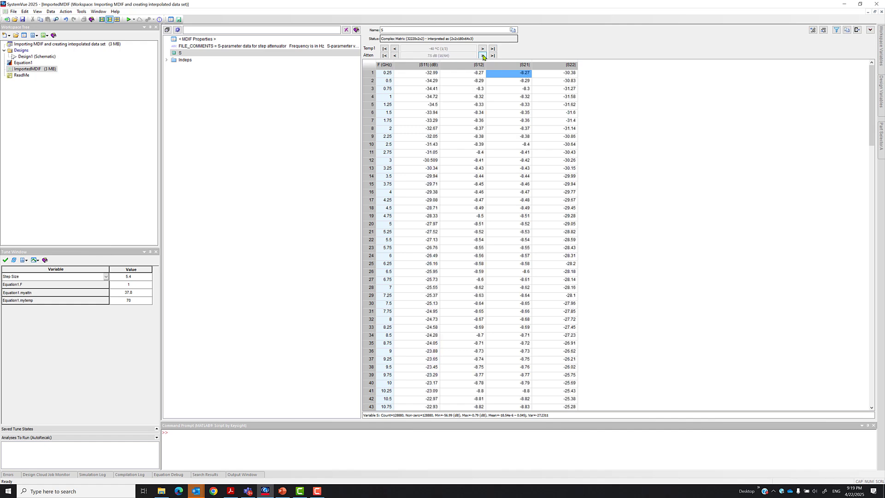
pyautogui.click(482, 56)
pyautogui.moveTo(450, 217)
# Add an interpolated dataset to the workspace with ImportedMDIF as its source, and review the Temp1 and Atten value fields.
pyautogui.rightClick(33, 44)
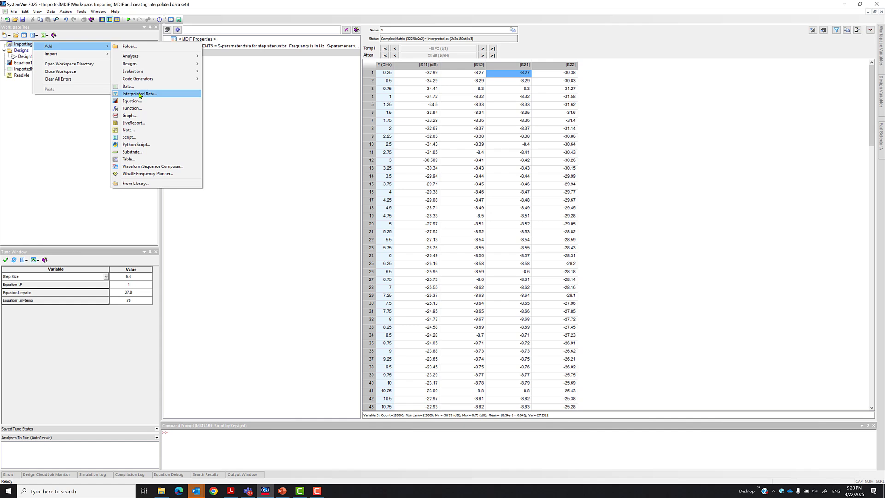
pyautogui.click(141, 93)
pyautogui.click(494, 45)
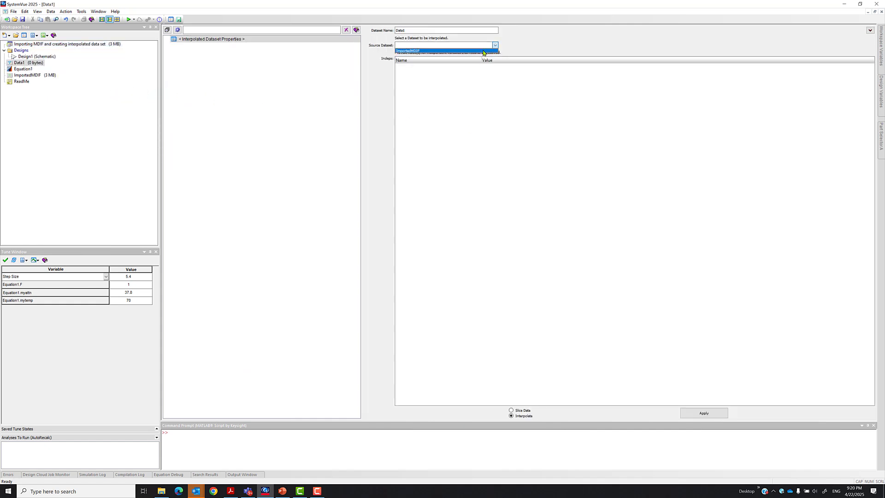
pyautogui.click(419, 51)
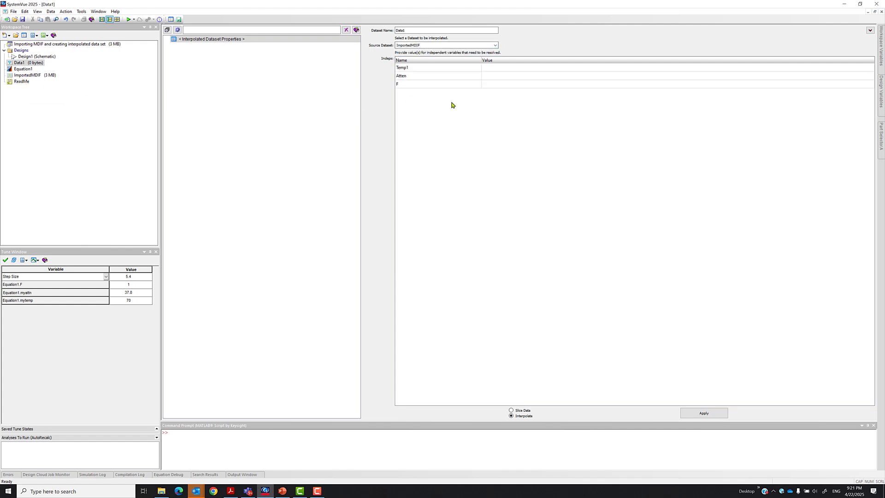
pyautogui.click(491, 70)
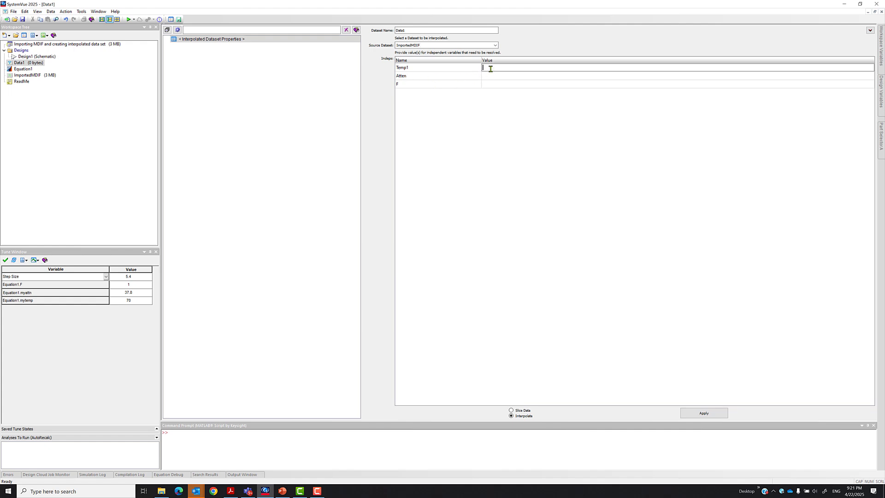
pyautogui.click(490, 77)
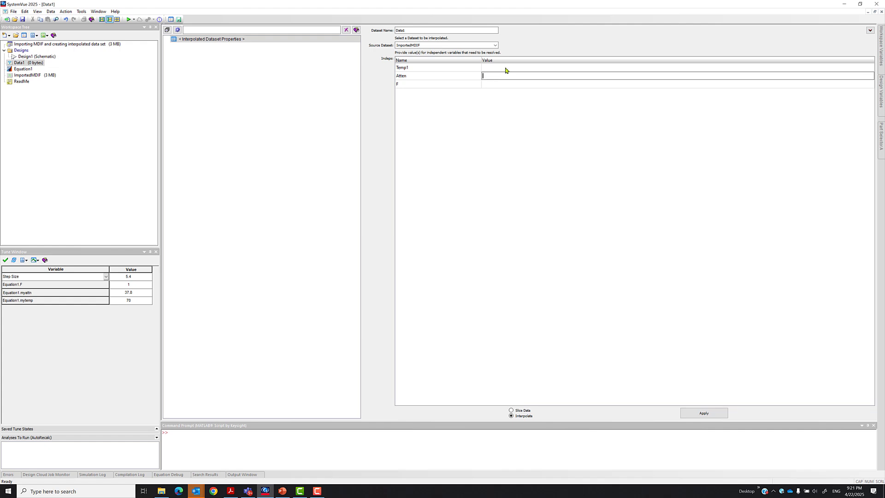
# In Equation1, set mytemp to tune(85) and myattn to tune(0).
pyautogui.doubleClick(21, 69)
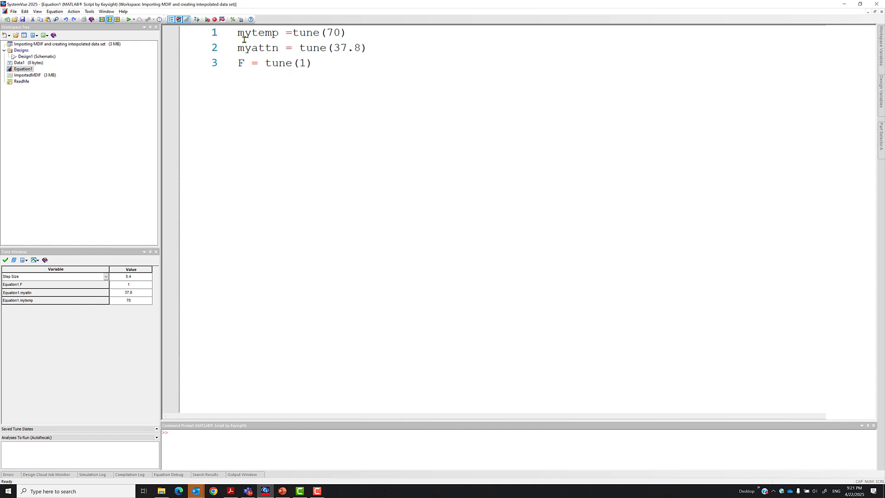
pyautogui.doubleClick(337, 33)
pyautogui.write('85')
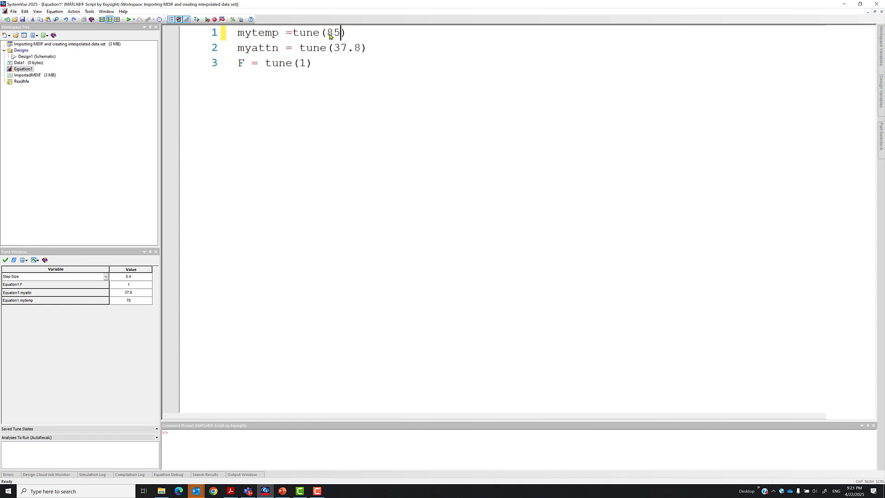
pyautogui.moveTo(360, 49); pyautogui.dragTo(335, 49)
pyautogui.press('BackSpace')
pyautogui.write('0')
pyautogui.click(320, 80)
pyautogui.moveTo(311, 63); pyautogui.dragTo(234, 58)
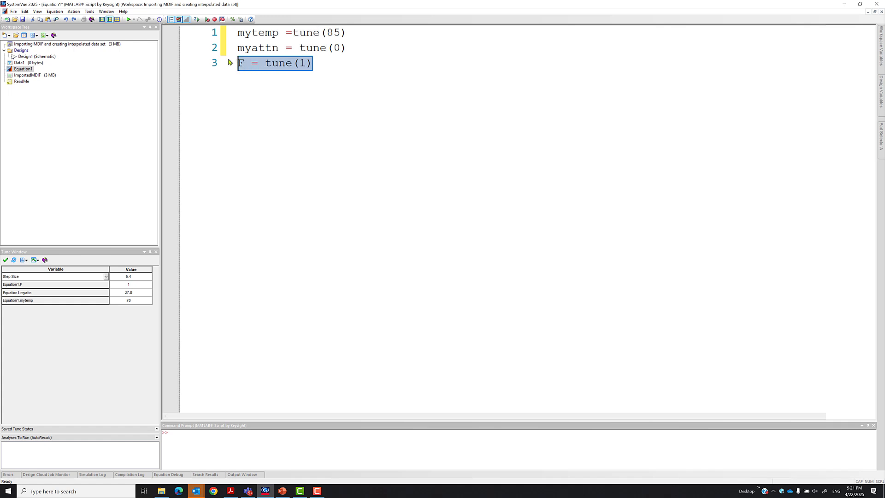
pyautogui.click(232, 20)
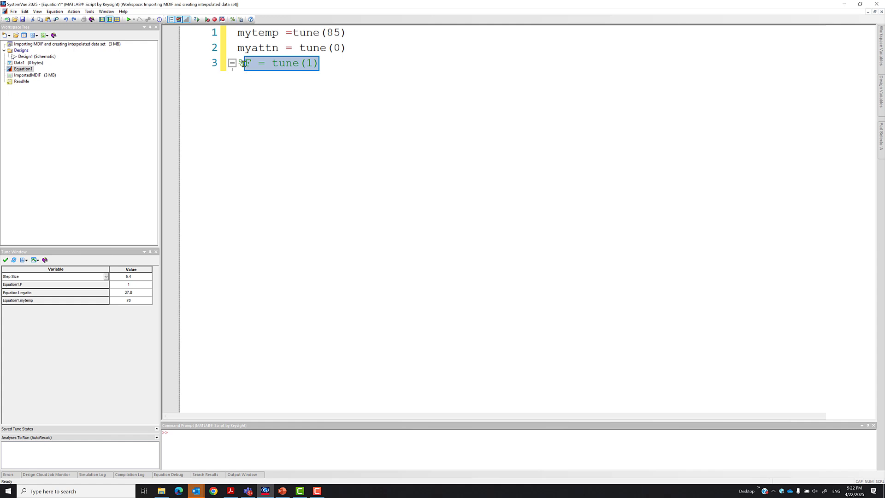
pyautogui.click(410, 100)
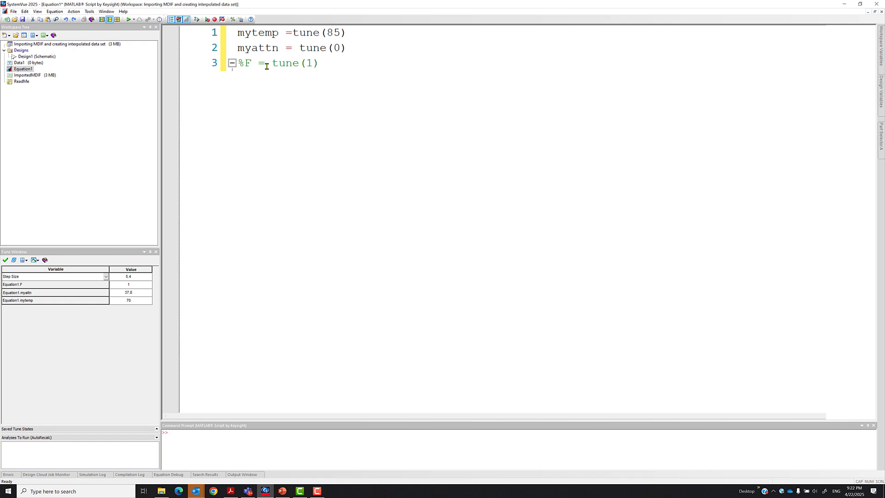
pyautogui.click(245, 64)
pyautogui.press('BackSpace')
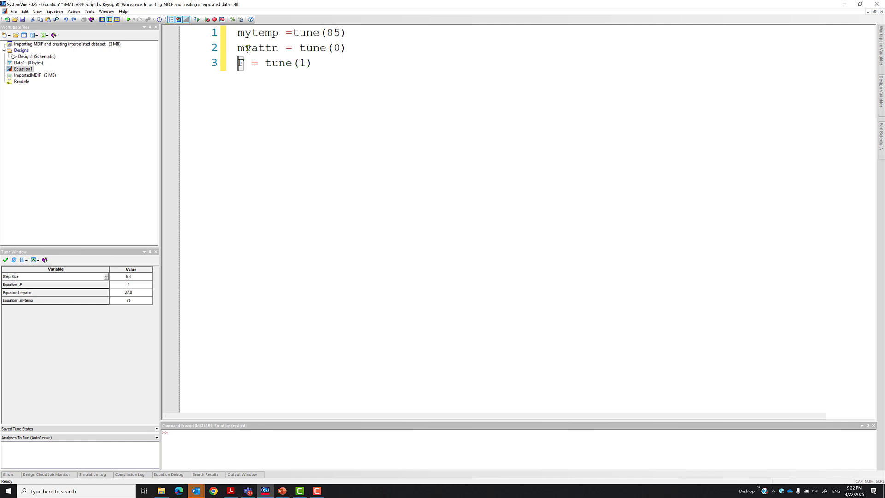
pyautogui.click(317, 111)
# In the Data1 interpolated dataset, assign mytemp to Temp1 and myattn to Atten, and apply the interpolation.
pyautogui.doubleClick(26, 63)
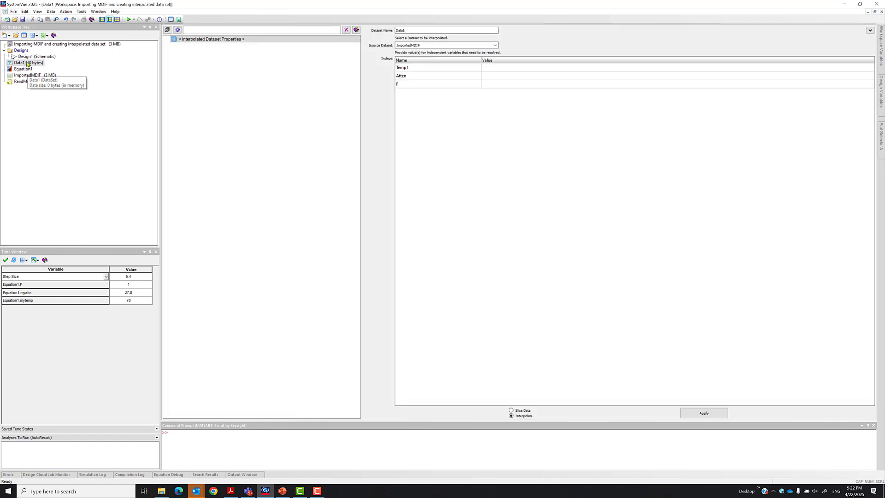
pyautogui.click(491, 70)
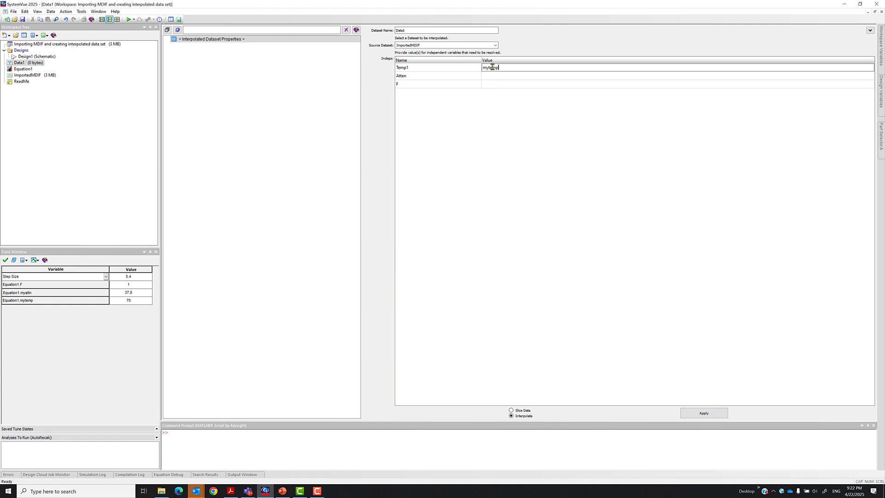
pyautogui.click(491, 76)
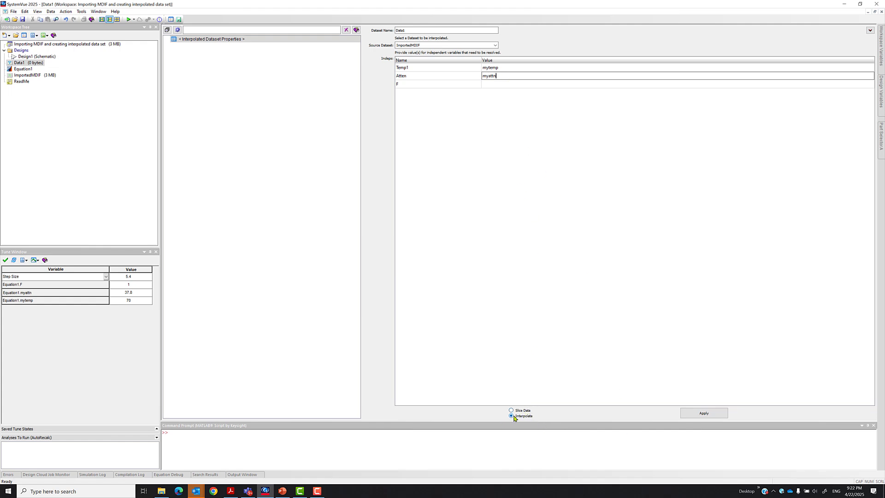
pyautogui.click(703, 415)
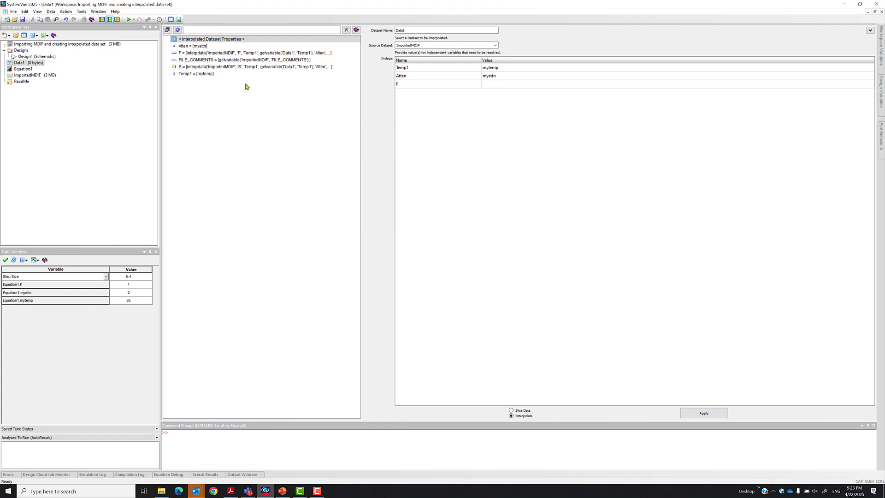
# Display Data1's S variable and retune mytemp through several temperatures down to -20 to compare the interpolated S-parameters.
pyautogui.click(198, 67)
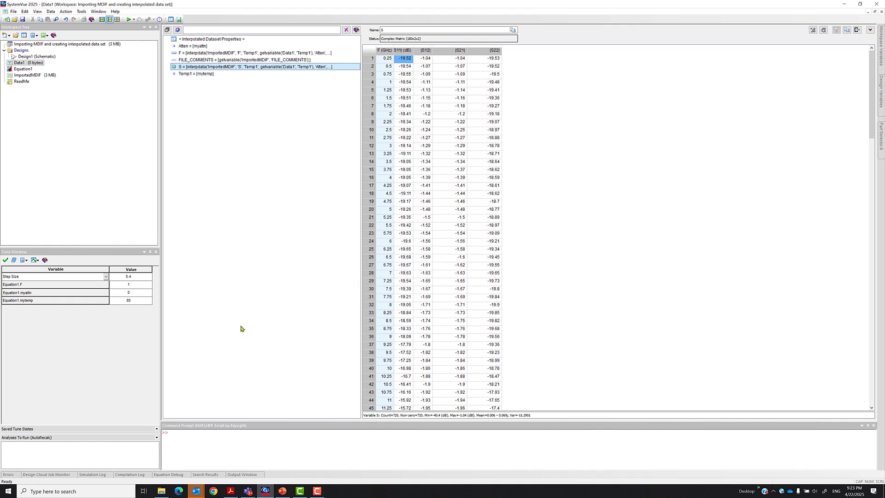
pyautogui.click(131, 302)
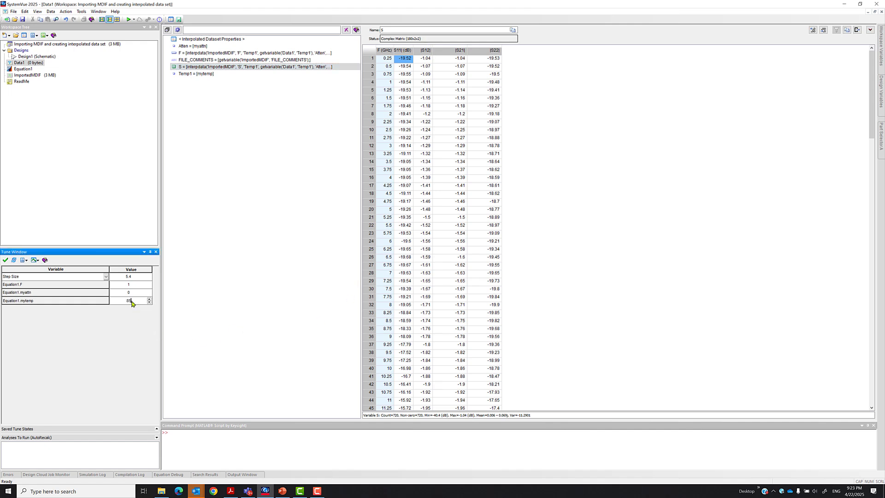
pyautogui.moveTo(134, 298); pyautogui.dragTo(109, 301)
pyautogui.press('Return')
pyautogui.click(131, 300)
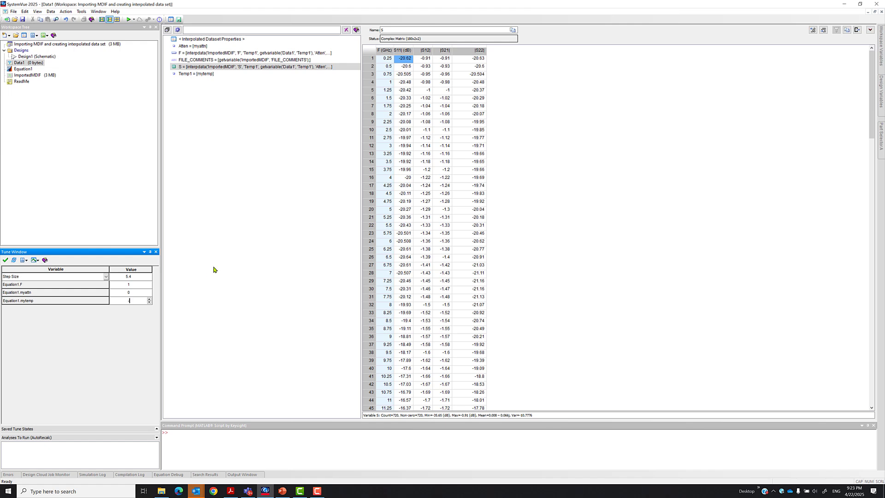
pyautogui.press('Return')
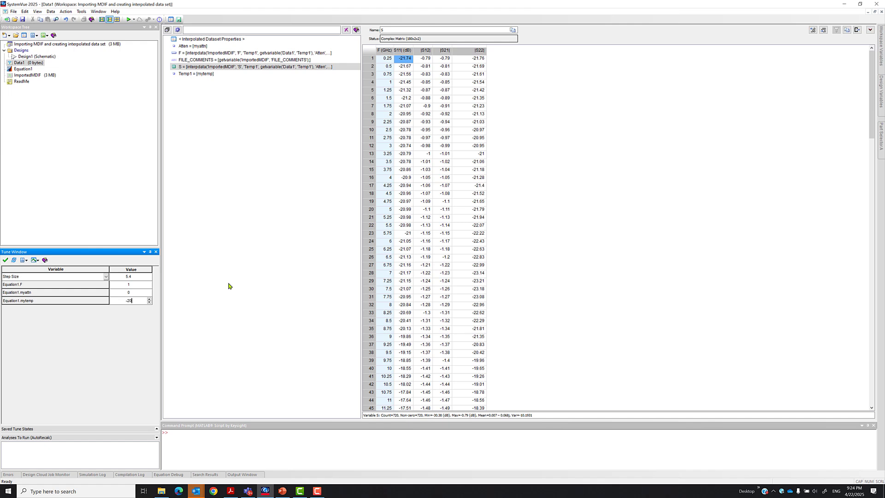
pyautogui.press('Return')
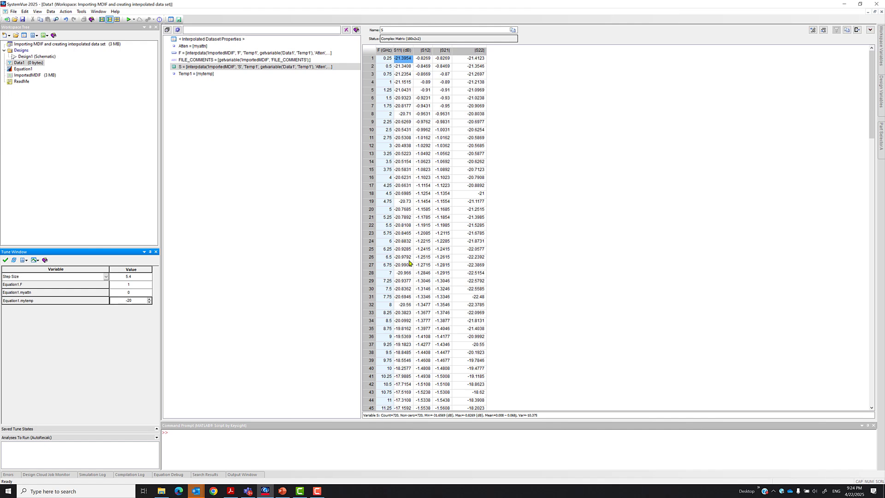
# Widen the S-parameter table columns and set mytemp to 0.
pyautogui.moveTo(409, 268)
pyautogui.moveTo(413, 46); pyautogui.dragTo(426, 47)
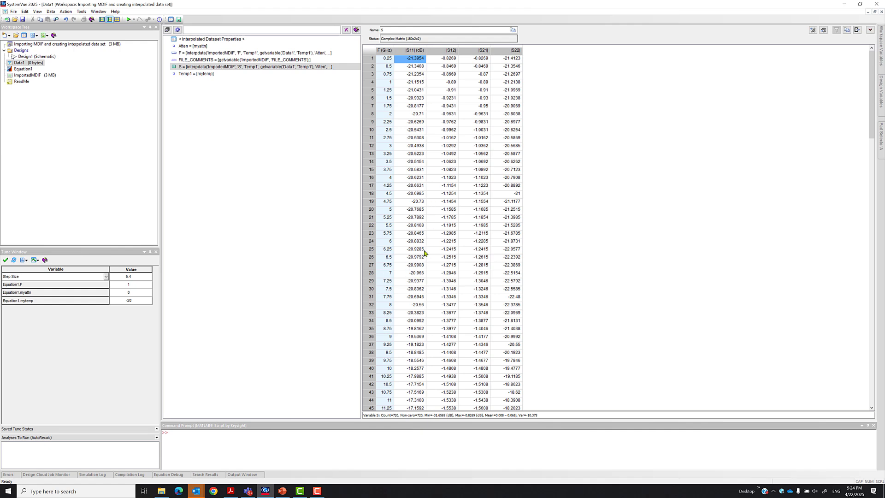
pyautogui.click(133, 301)
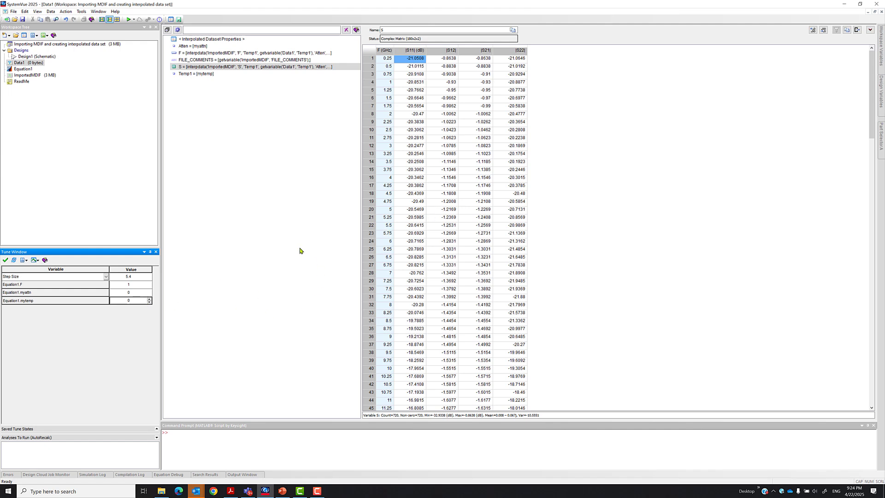
# Plot Data1's S variable in a new graph.
pyautogui.rightClick(193, 67)
pyautogui.moveTo(230, 85)
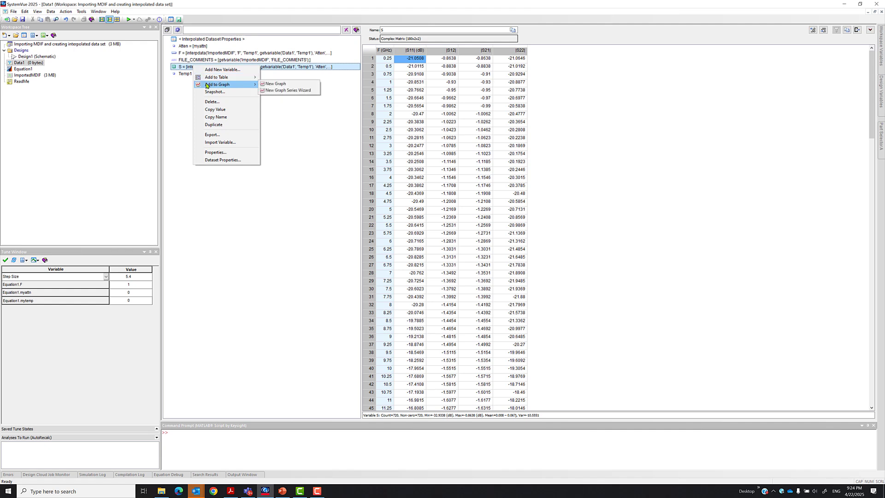
pyautogui.click(273, 84)
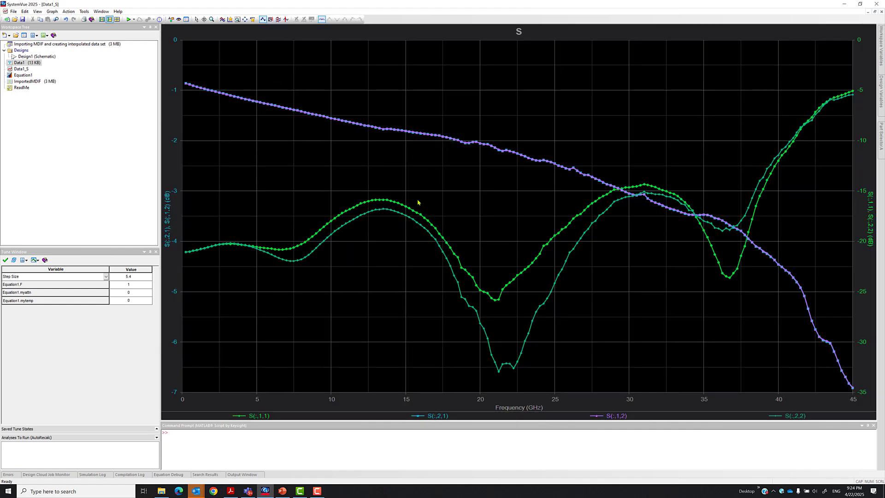
# Set the tuning step size to 5 and step mytemp up to 30 while observing the S-parameter graph.
pyautogui.click(132, 277)
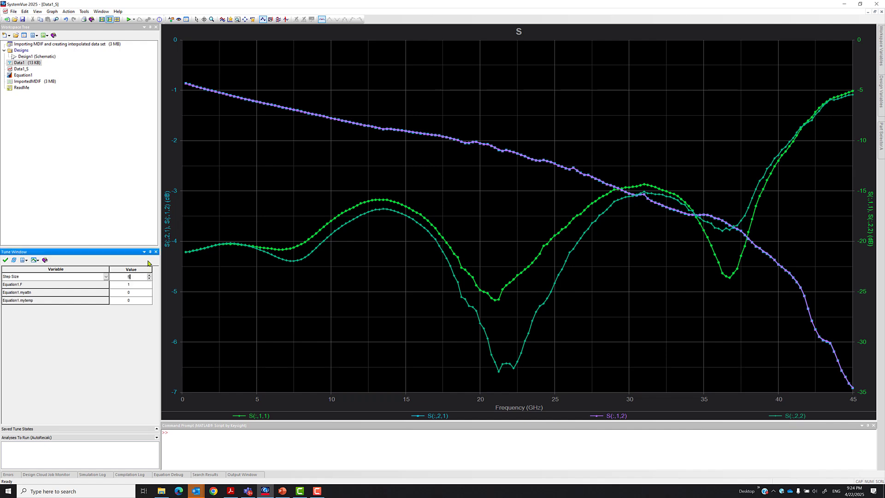
pyautogui.click(149, 300)
pyautogui.click(149, 300)
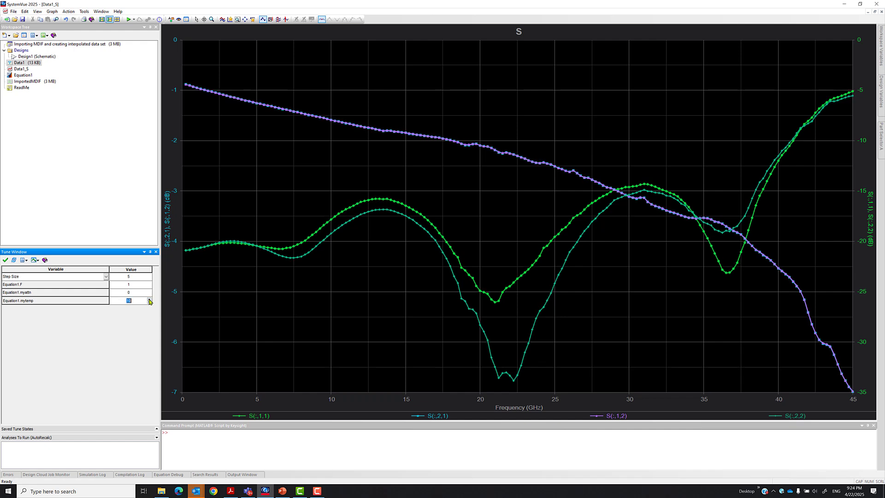
pyautogui.click(149, 301)
pyautogui.click(148, 300)
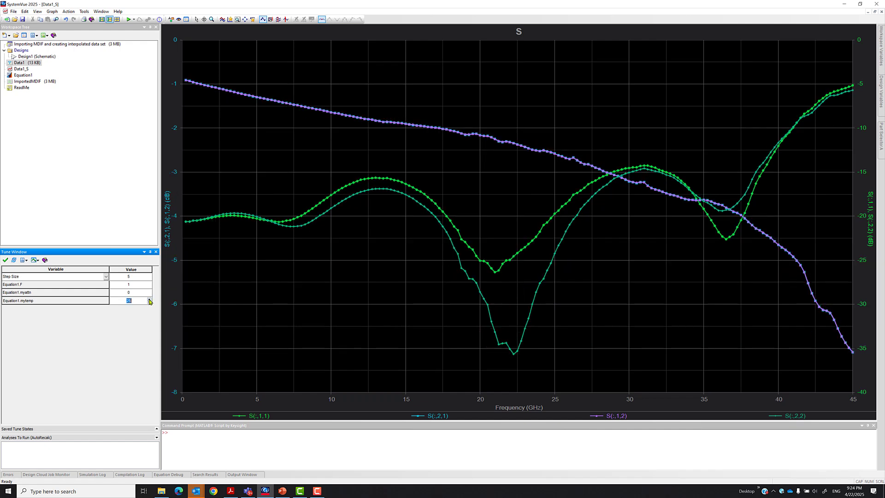
pyautogui.click(149, 300)
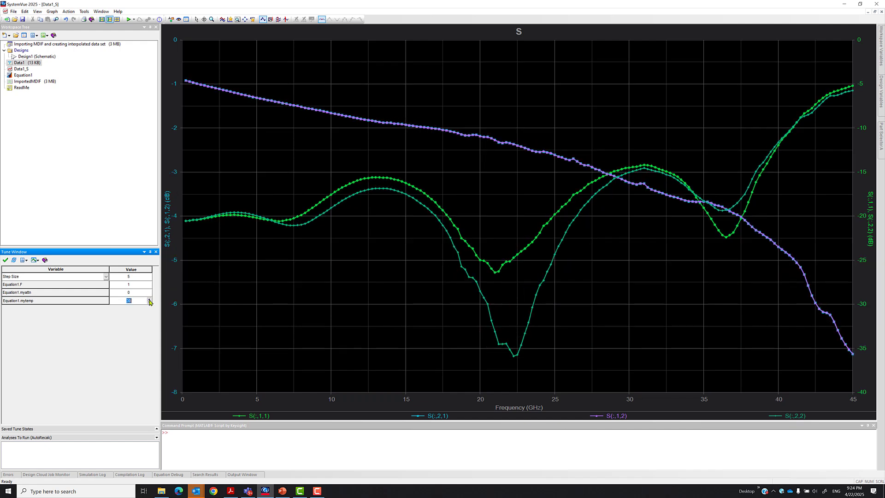
# Step myattn up to 25 to observe how the S-parameter graph responds to the attenuation state.
pyautogui.click(149, 293)
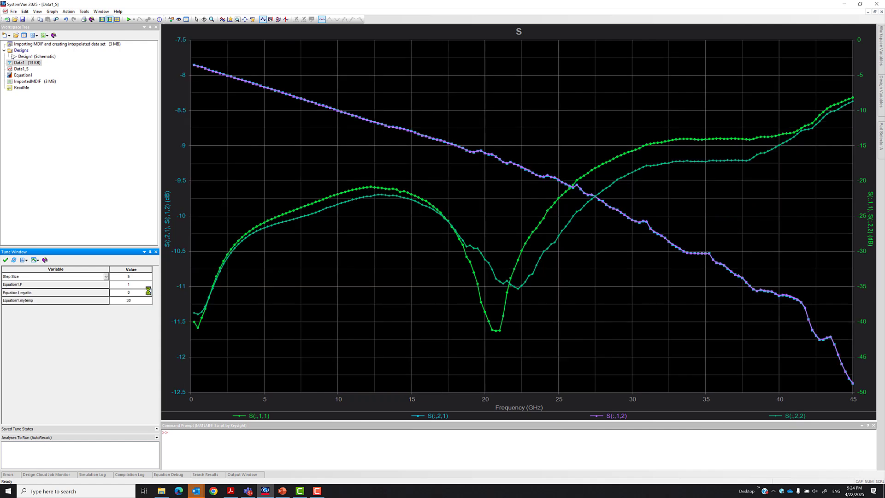
pyautogui.click(149, 293)
pyautogui.click(149, 292)
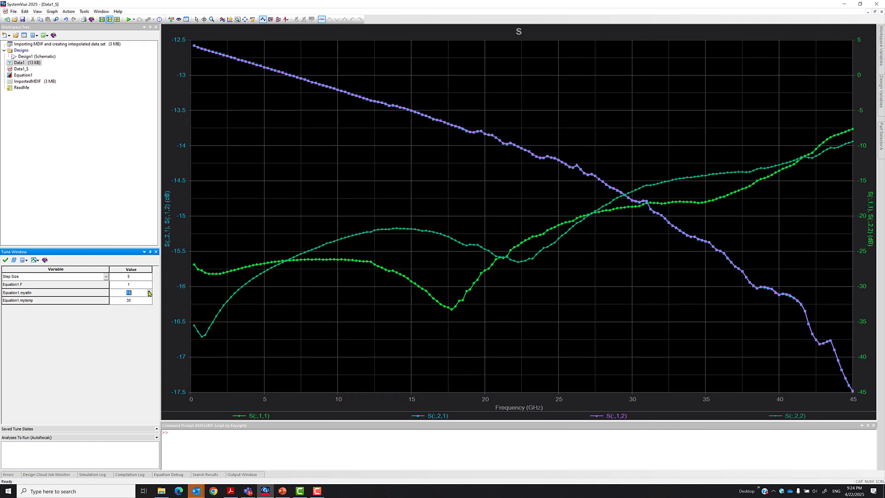
pyautogui.click(148, 293)
pyautogui.click(149, 293)
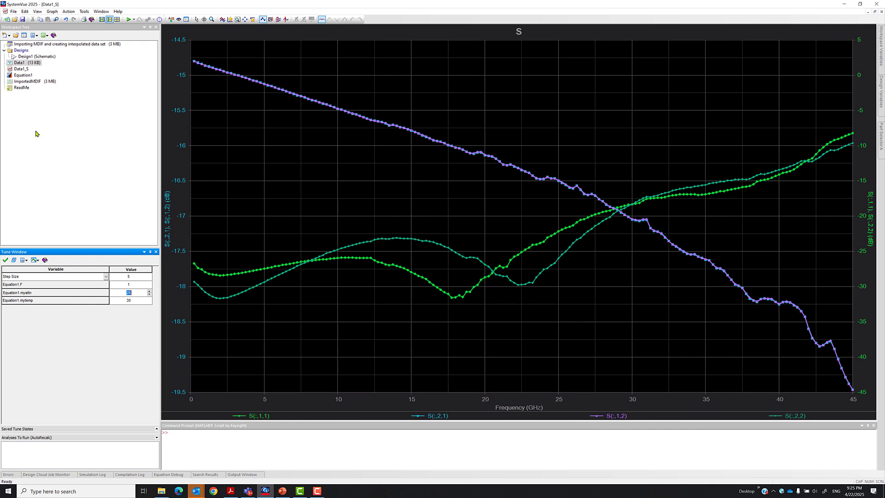
# Open the Design1 schematic and place the ImportedMDIF dataset on it as a two-port subnetwork.
pyautogui.doubleClick(27, 57)
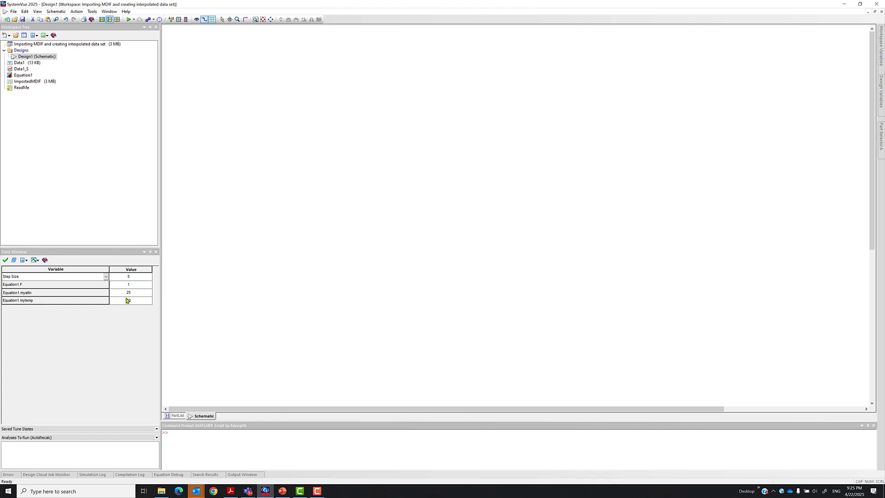
pyautogui.click(27, 81)
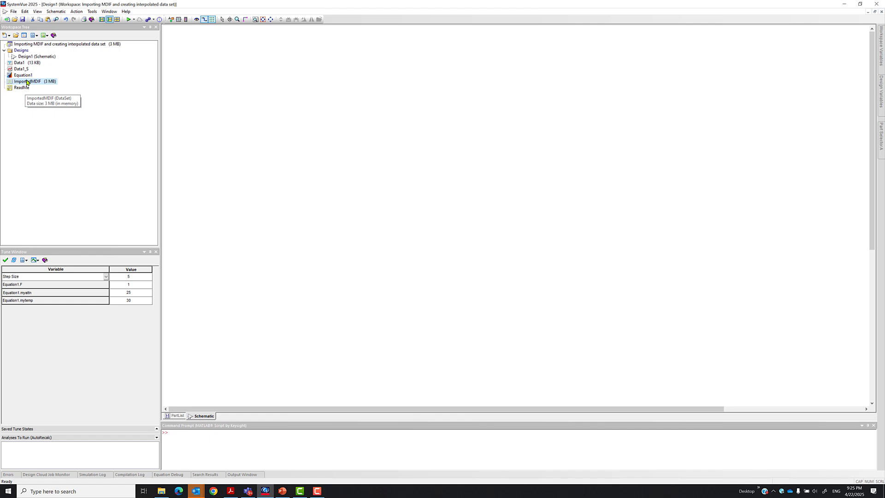
pyautogui.moveTo(27, 82); pyautogui.dragTo(445, 135)
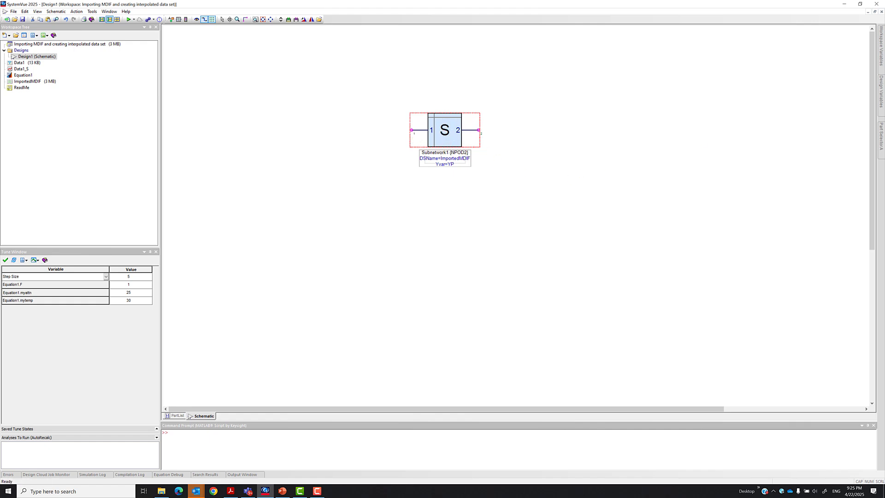
# Place an AmpDataEBM amplifier from the RF System library and wire it to port 2 of the ImportedMDIF subnetwork.
pyautogui.click(881, 138)
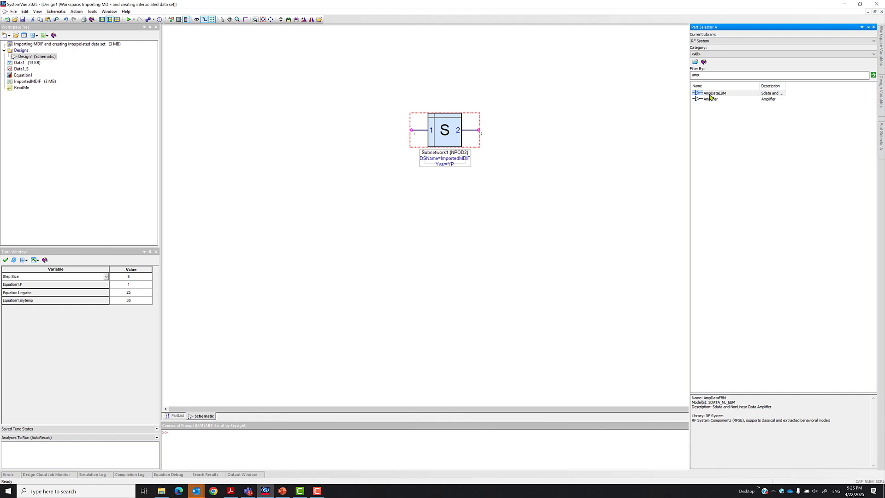
pyautogui.click(709, 100)
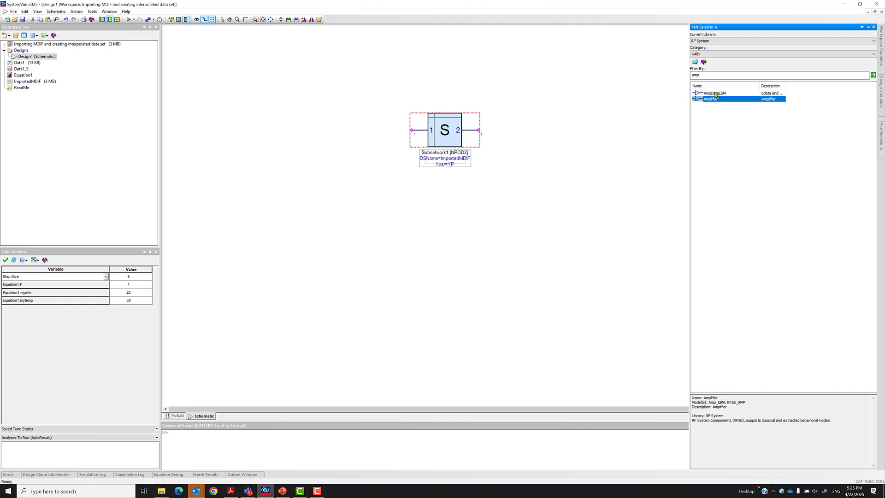
pyautogui.click(715, 94)
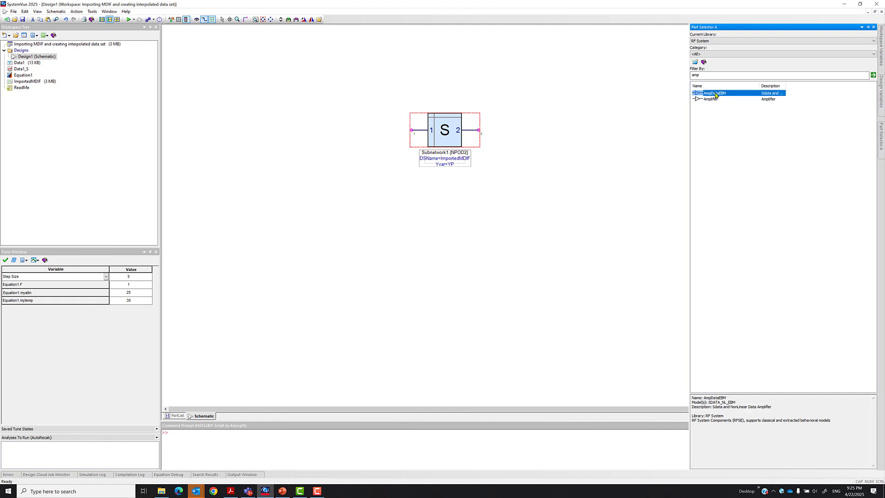
pyautogui.click(480, 132)
pyautogui.moveTo(513, 133); pyautogui.dragTo(545, 134)
pyautogui.click(742, 161)
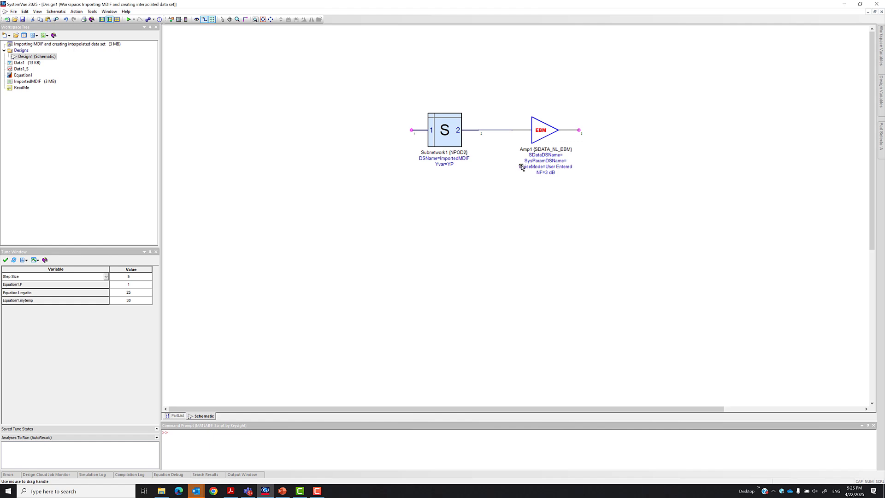
# Review the SDataDSName and SysParamDSName parameters of Amp1 without changing them.
pyautogui.click(539, 132)
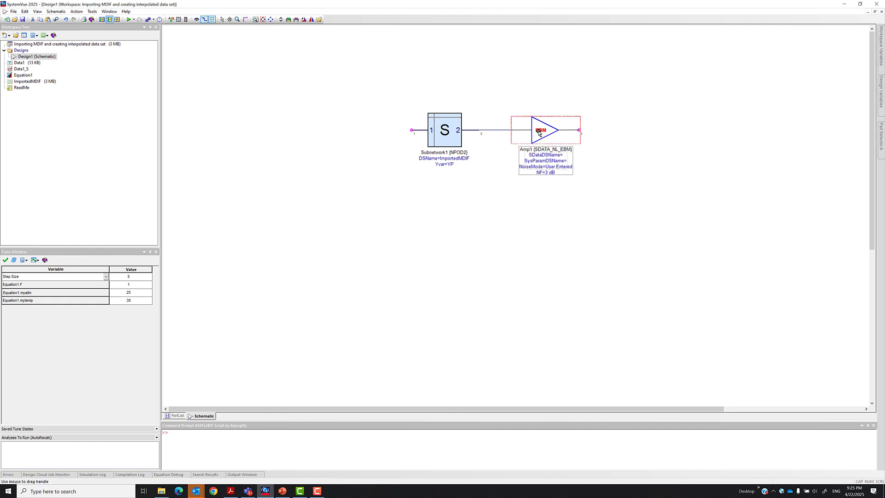
pyautogui.doubleClick(539, 133)
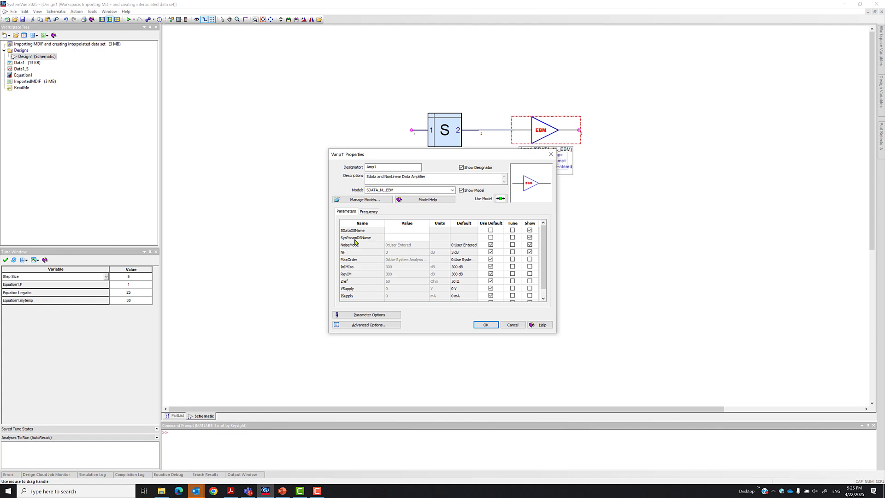
pyautogui.click(393, 238)
pyautogui.click(512, 325)
pyautogui.click(626, 214)
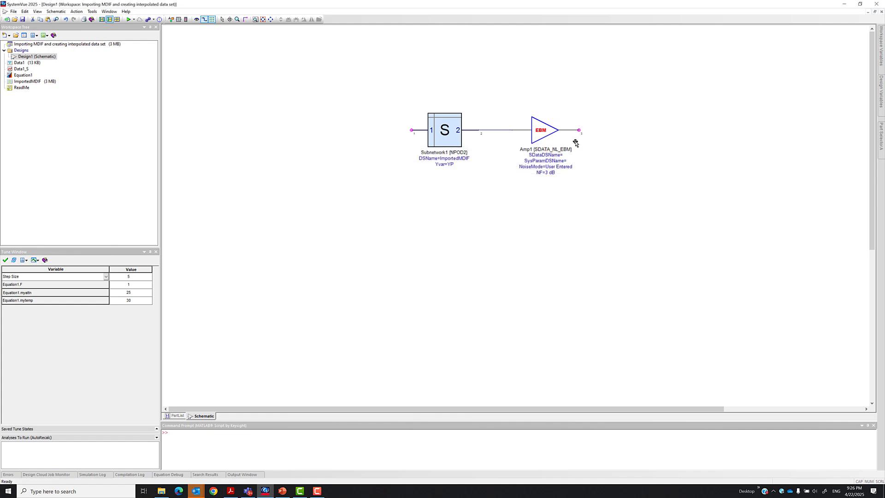
# Extend a wire from the amplifier's output, search the RF System parts for "filter", and place a BPF_Cheb bandpass filter at its end.
pyautogui.moveTo(579, 134); pyautogui.dragTo(612, 130)
pyautogui.click(881, 142)
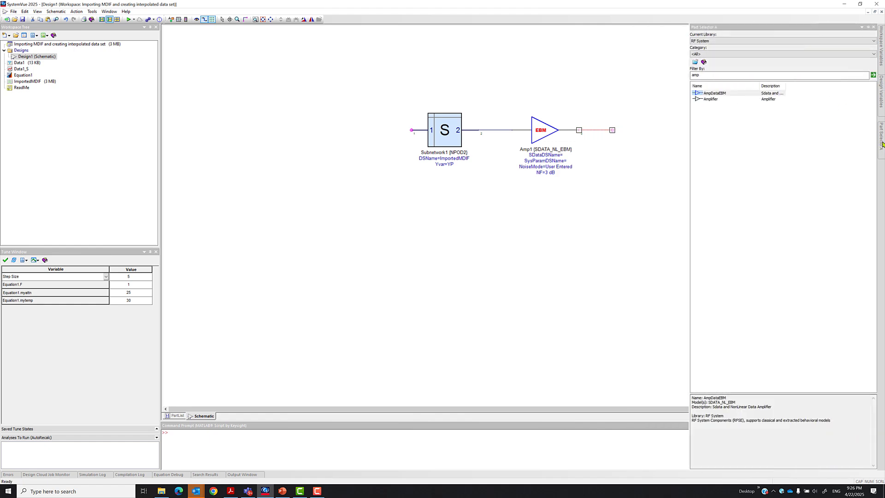
pyautogui.doubleClick(707, 76)
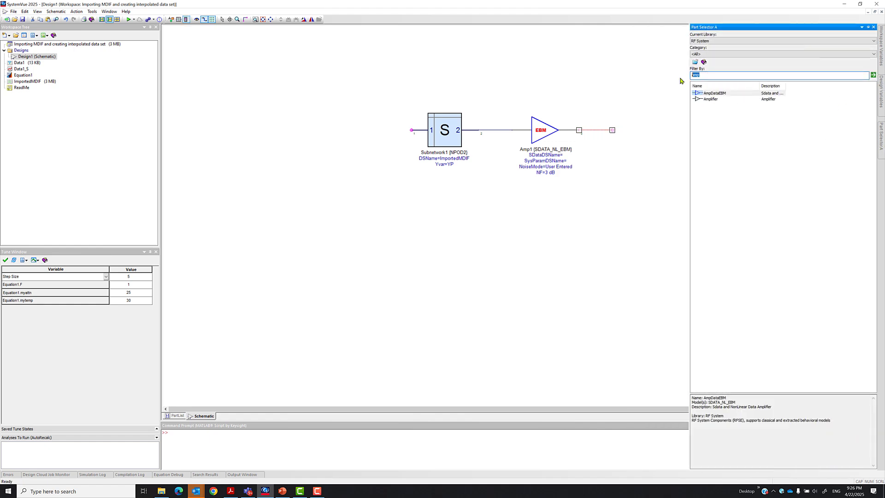
pyautogui.press('Return')
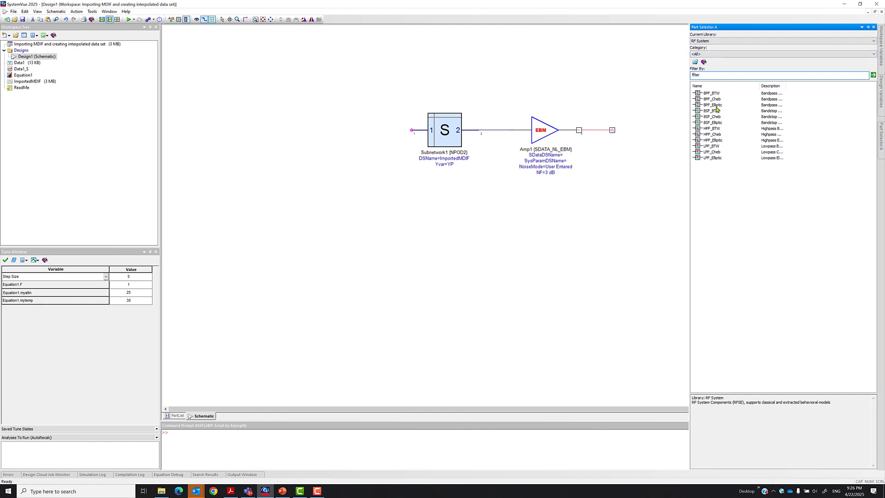
pyautogui.moveTo(714, 101); pyautogui.dragTo(613, 131)
pyautogui.click(581, 210)
pyautogui.scroll(-1, 517, 219)
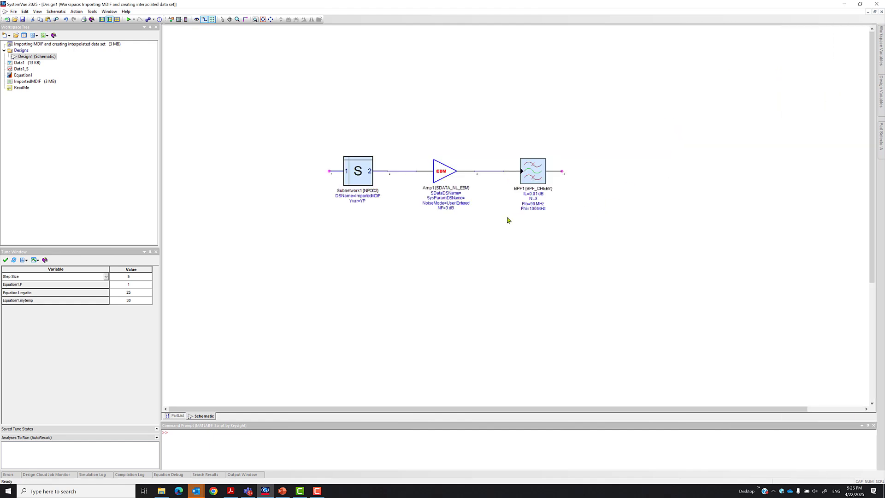
pyautogui.scroll(1, 506, 220)
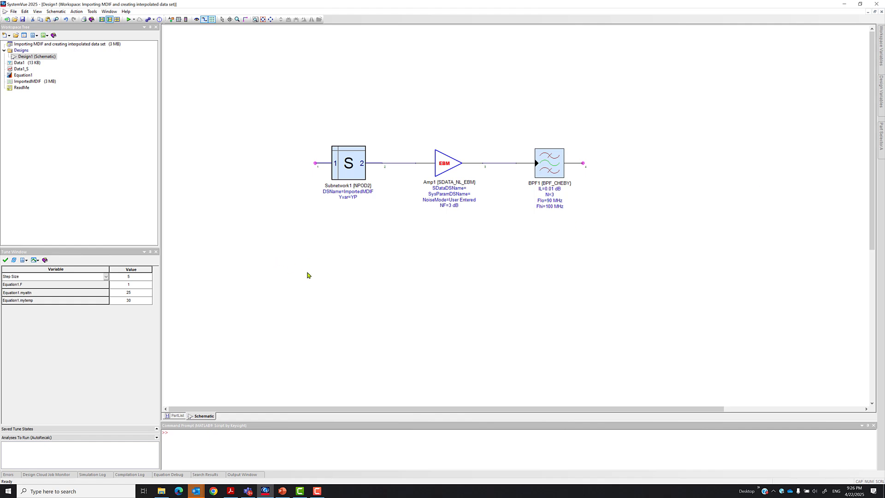